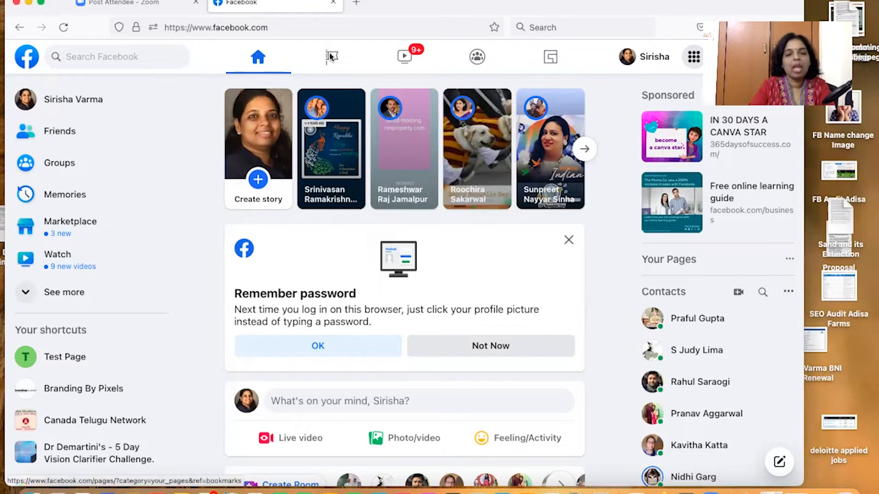
Open the managed Test Page and start boosting its "Tasty Mutton Kheema balls" post
click(331, 56)
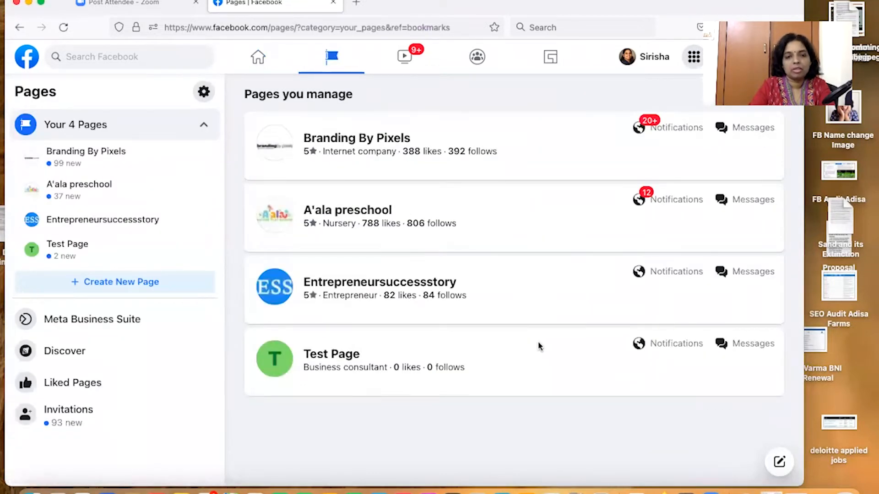
click(345, 356)
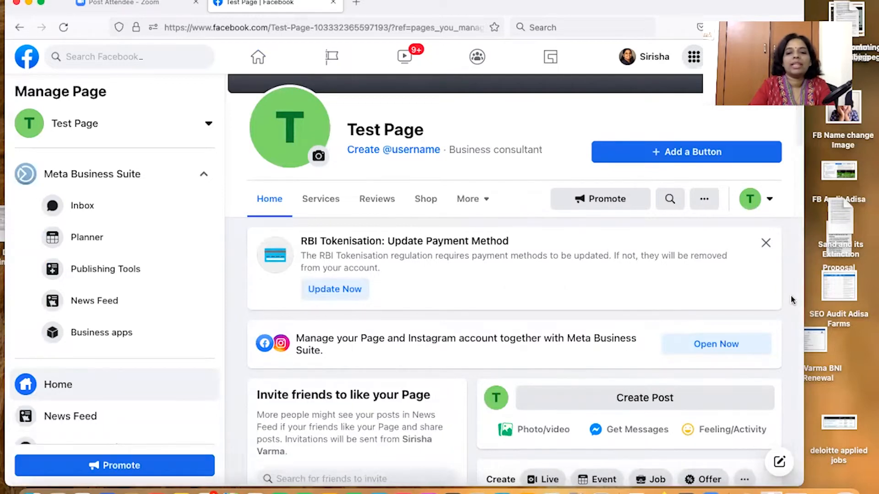
scroll(791, 298, down, 3)
scroll(792, 300, down, 8)
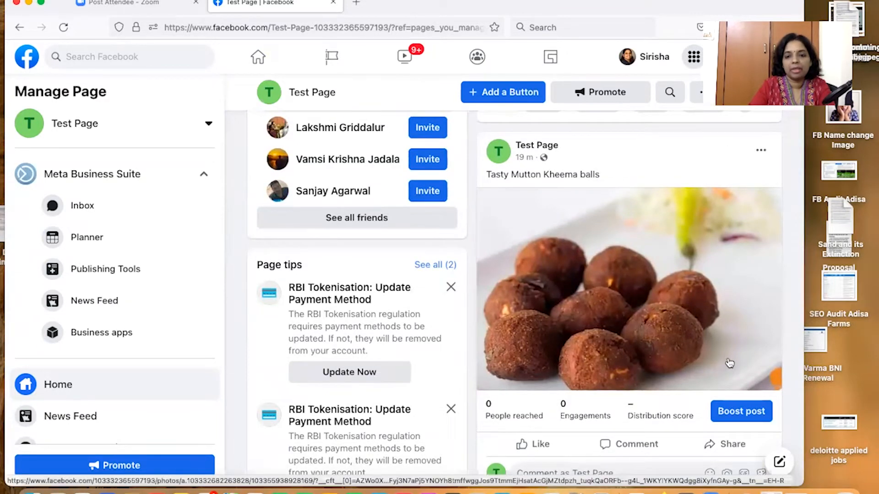
scroll(729, 363, down, 1)
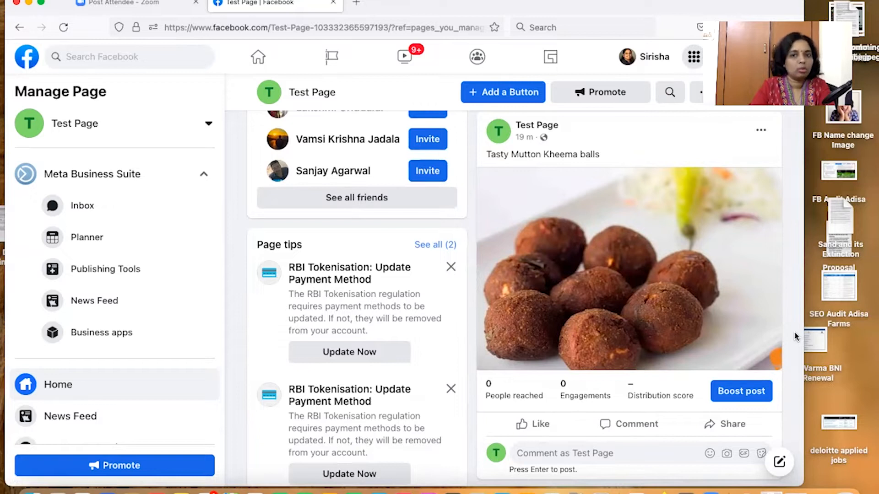
click(738, 395)
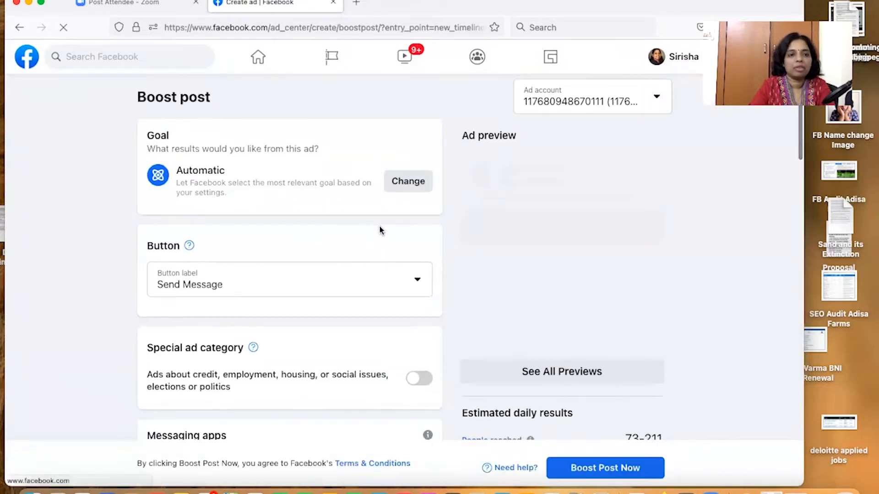
Change the ad goal to "Get more website visitors" and save it
scroll(162, 131, down, 2)
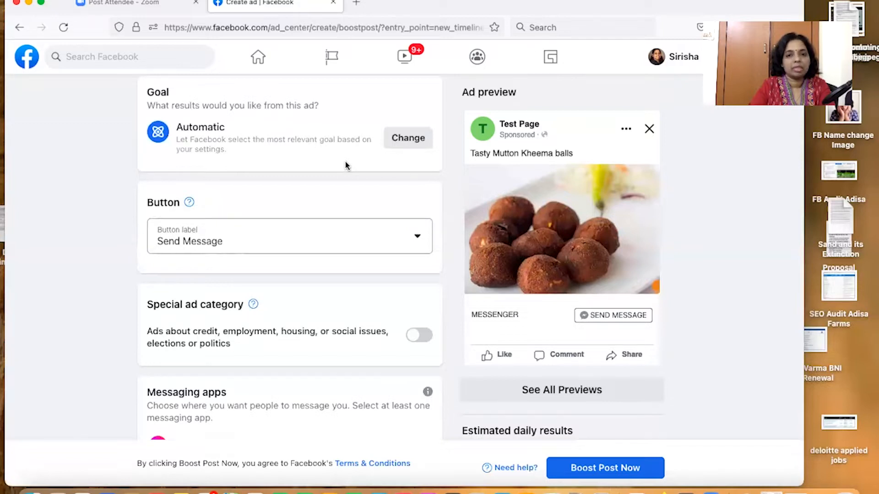
click(405, 140)
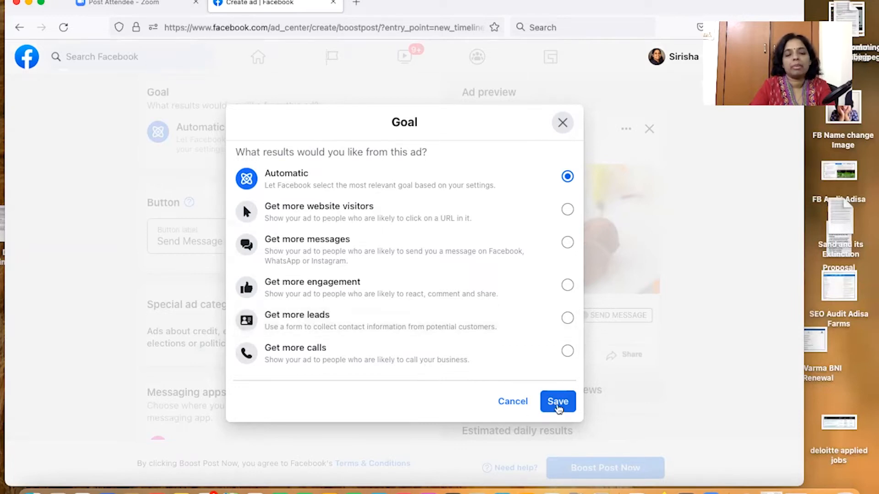
click(569, 211)
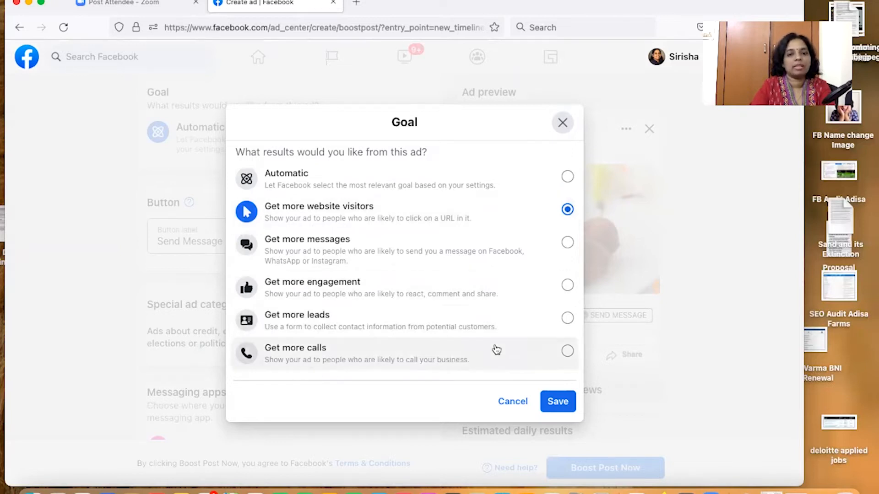
click(558, 401)
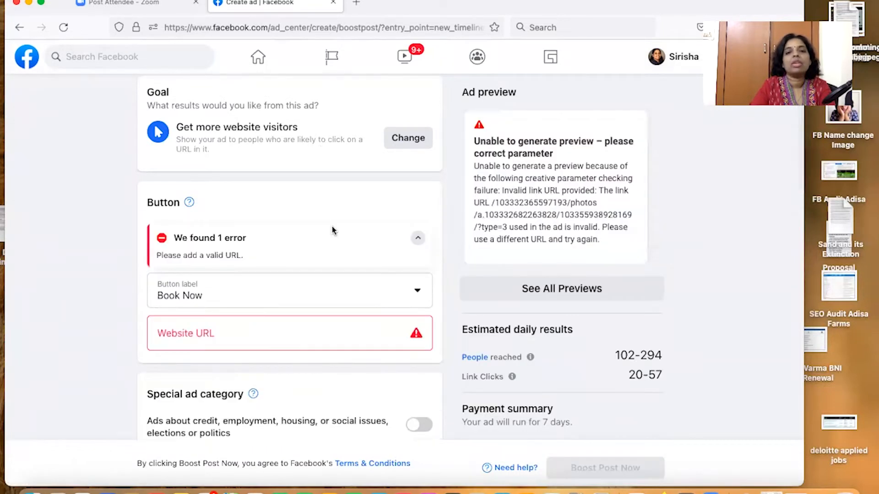
Enter xyz.com as the website URL for the ad's Book Now button
scroll(251, 262, down, 1)
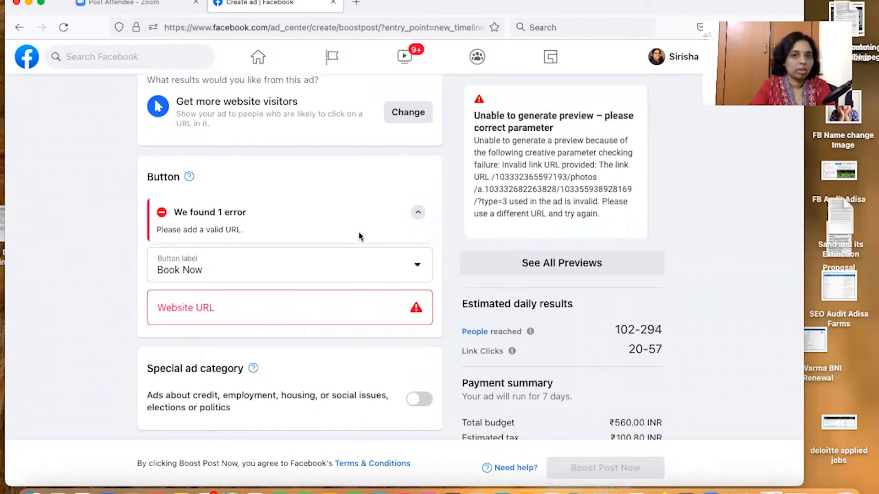
click(219, 310)
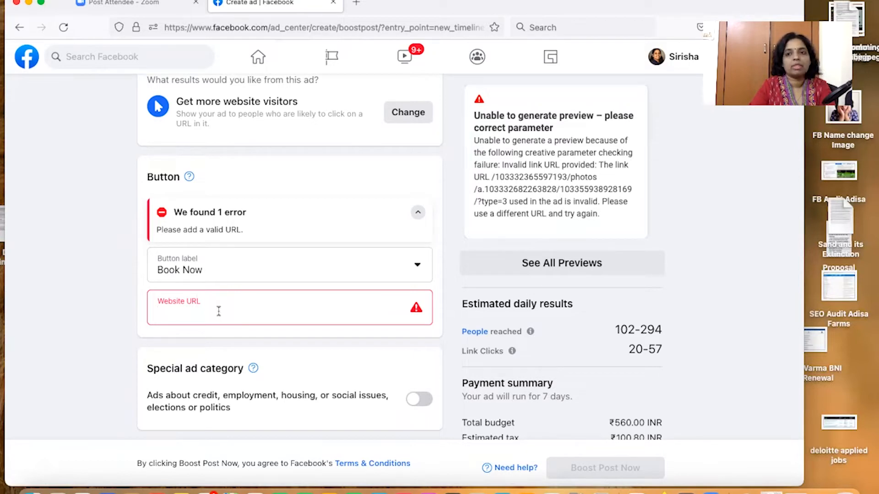
text(xyz.com)
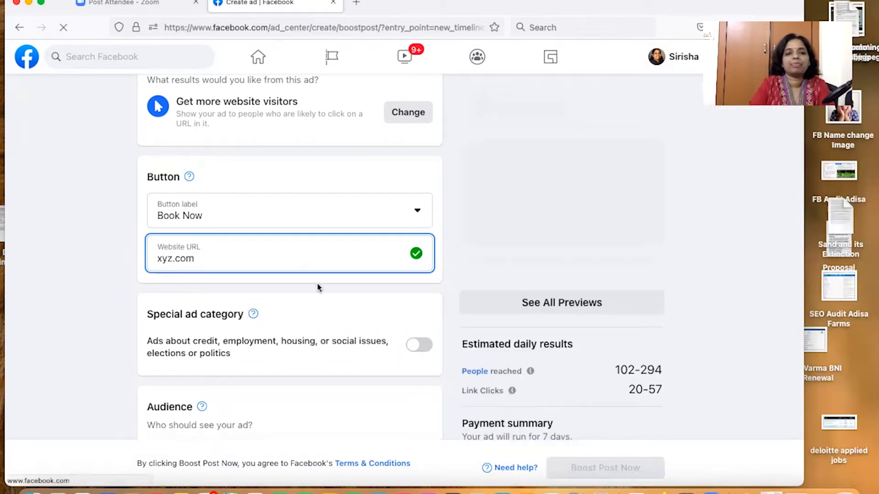
Open the audience details under "People you choose through targeting" for editing
scroll(319, 286, down, 3)
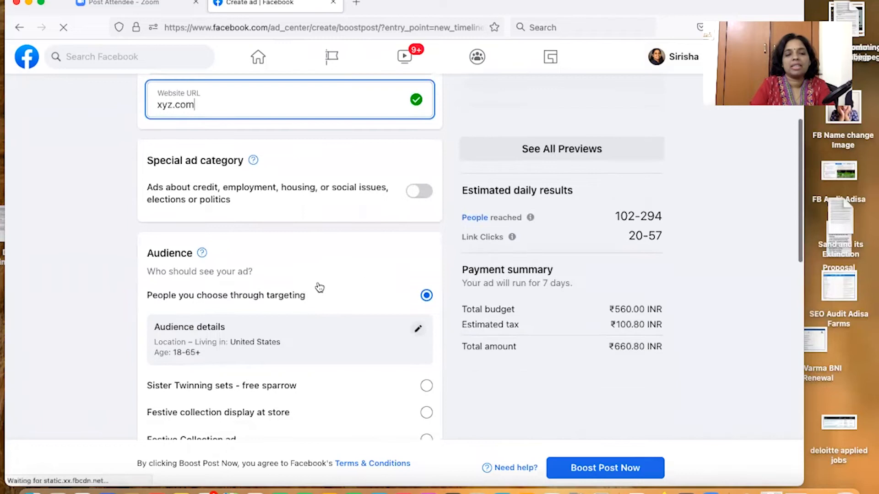
scroll(316, 284, down, 3)
scroll(318, 298, up, 1)
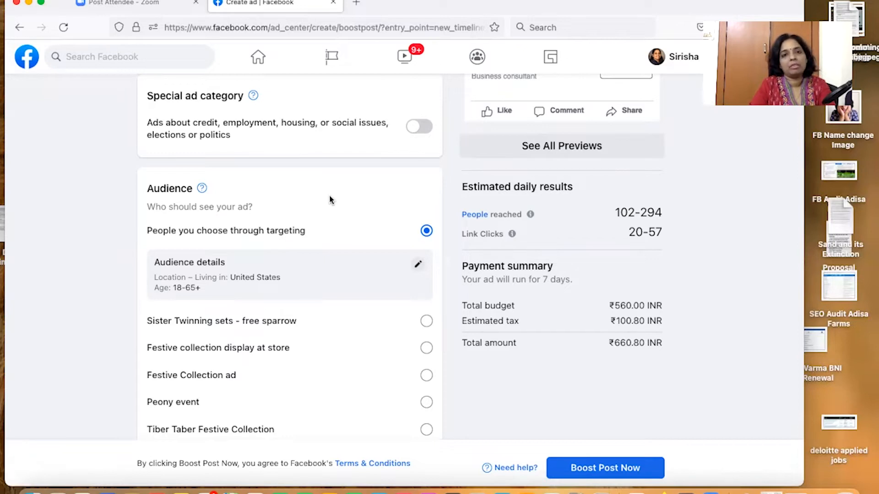
scroll(330, 200, down, 3)
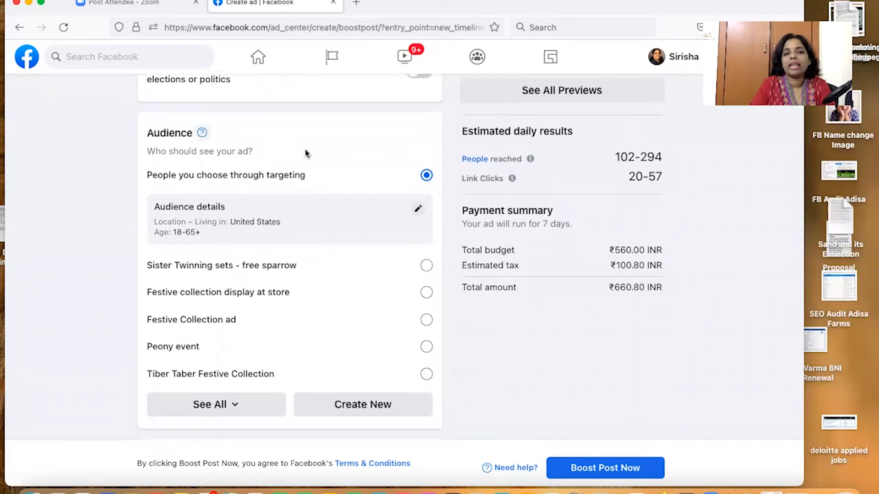
scroll(329, 158, down, 2)
scroll(330, 158, down, 1)
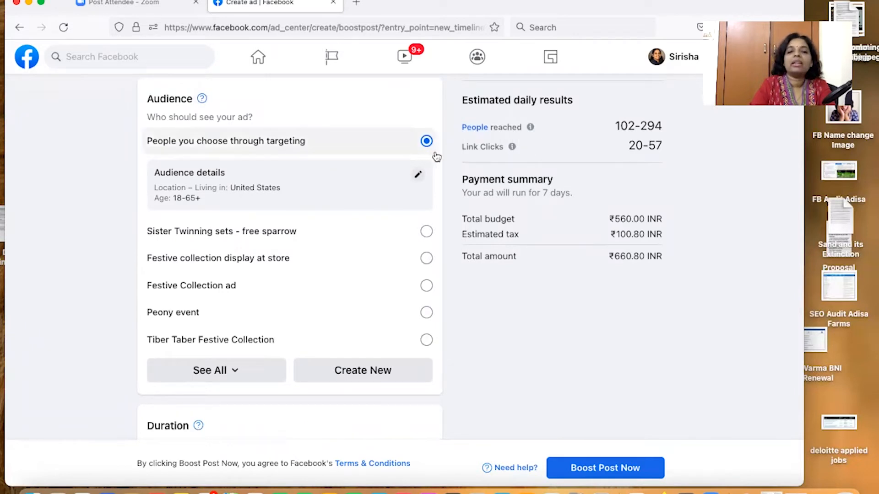
click(419, 175)
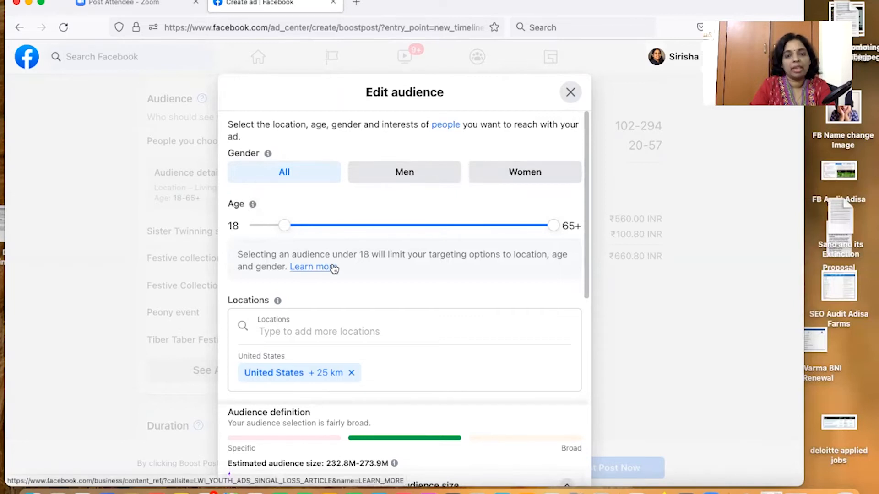
Add Hyderabad, Telangana, India to the audience locations and reduce its radius to 17 km
scroll(333, 267, down, 3)
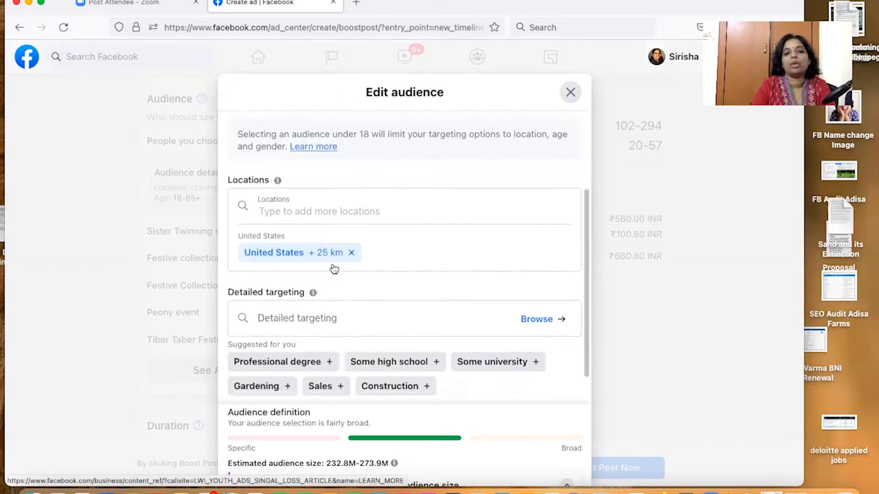
click(377, 201)
scroll(378, 202, down, 3)
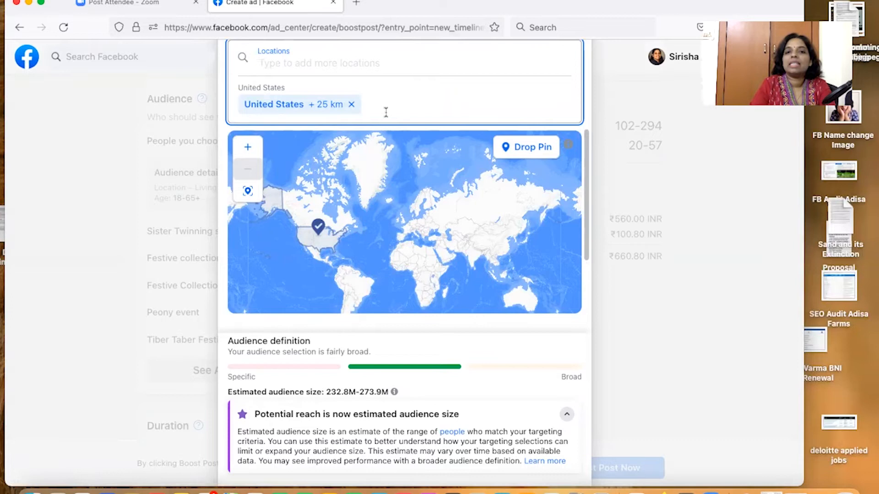
text(Hyderabad)
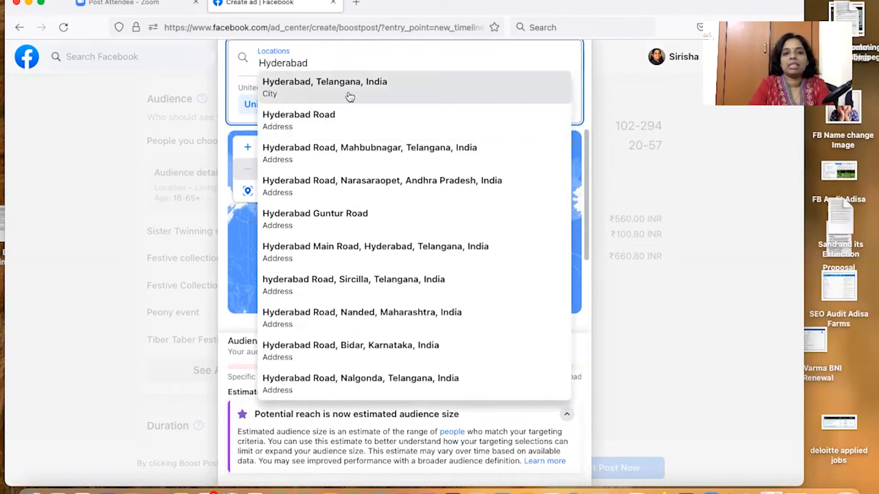
click(349, 91)
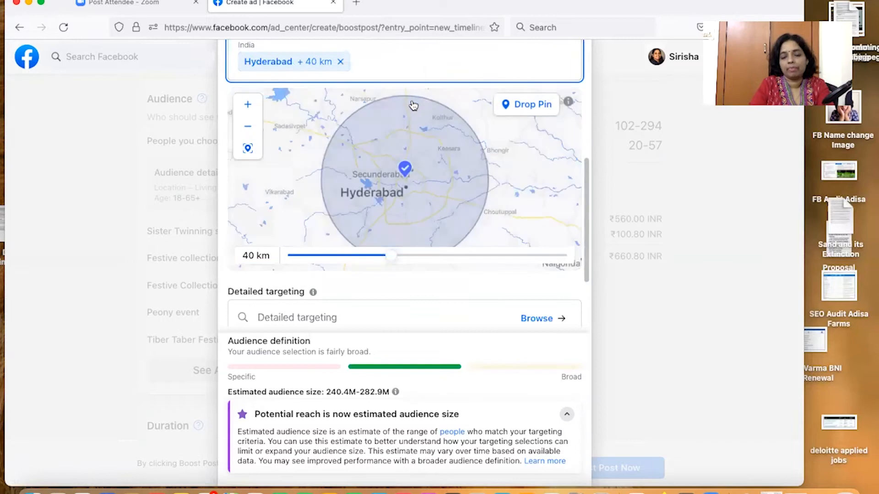
scroll(397, 206, up, 5)
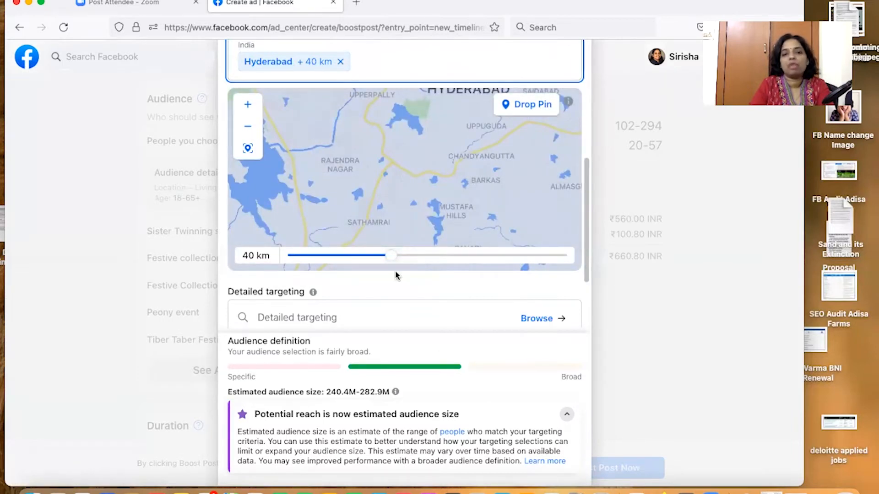
drag(394, 260, 284, 259)
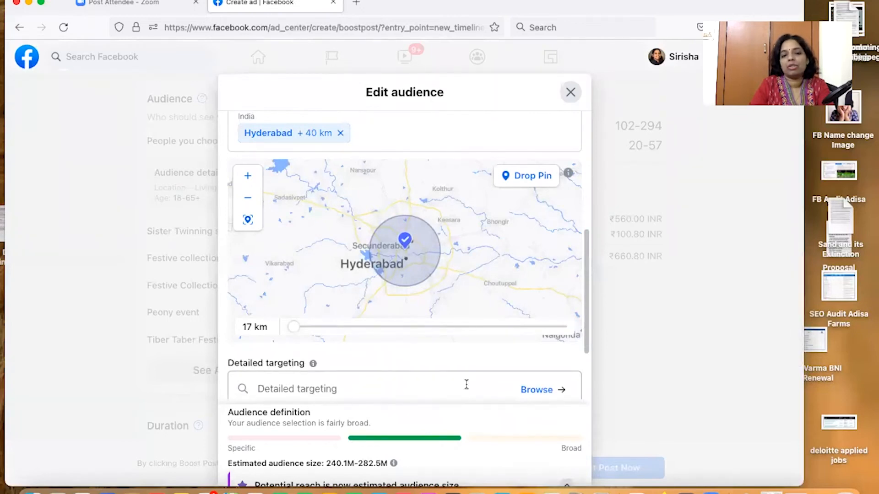
Browse the detailed targeting options and examine the Demographics categories
click(466, 384)
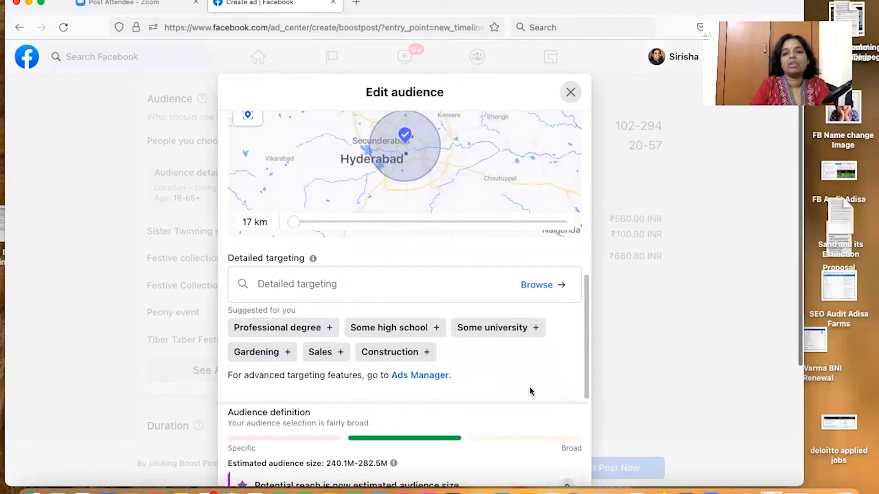
click(535, 286)
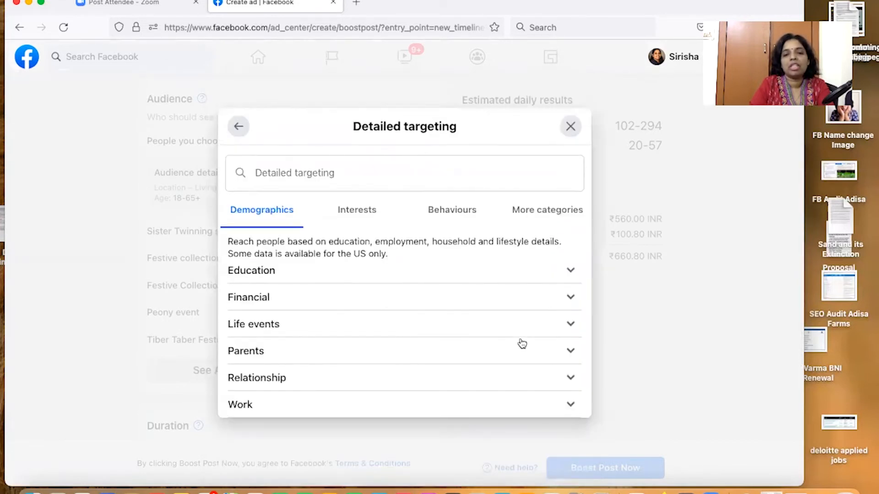
scroll(523, 343, down, 1)
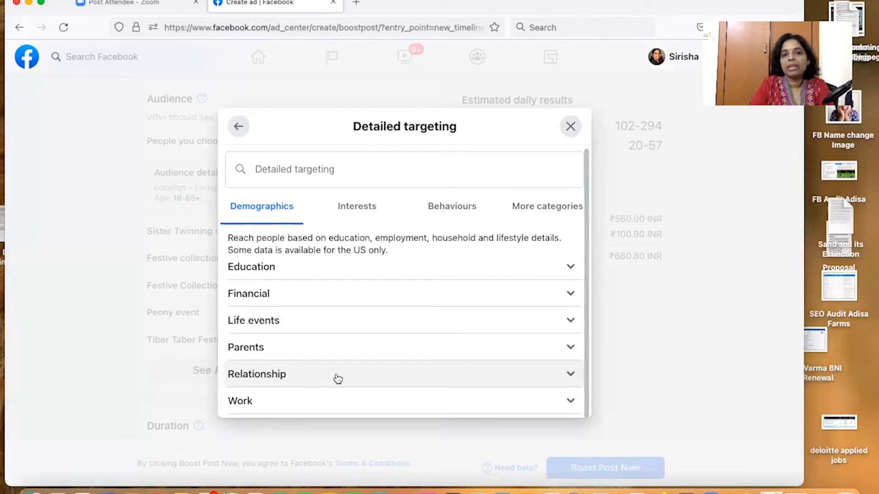
Examine the Interests targeting categories, expanding Fitness and wellness to review its options
click(366, 206)
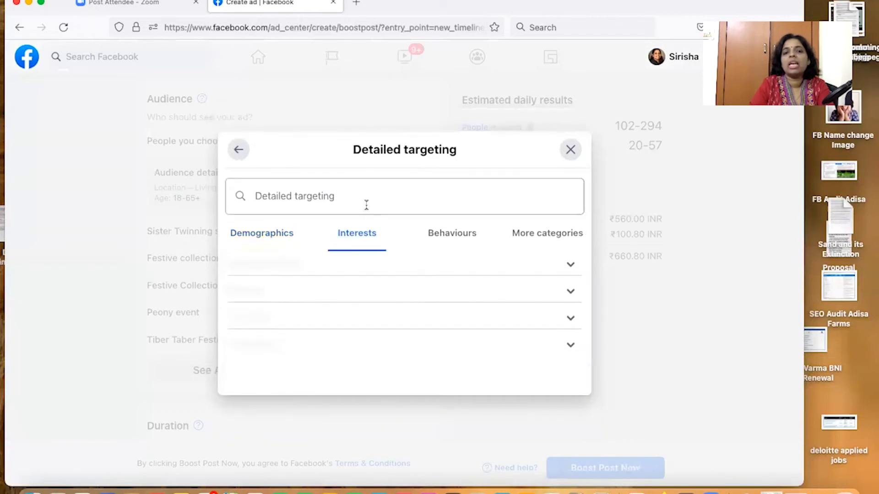
scroll(431, 365, down, 2)
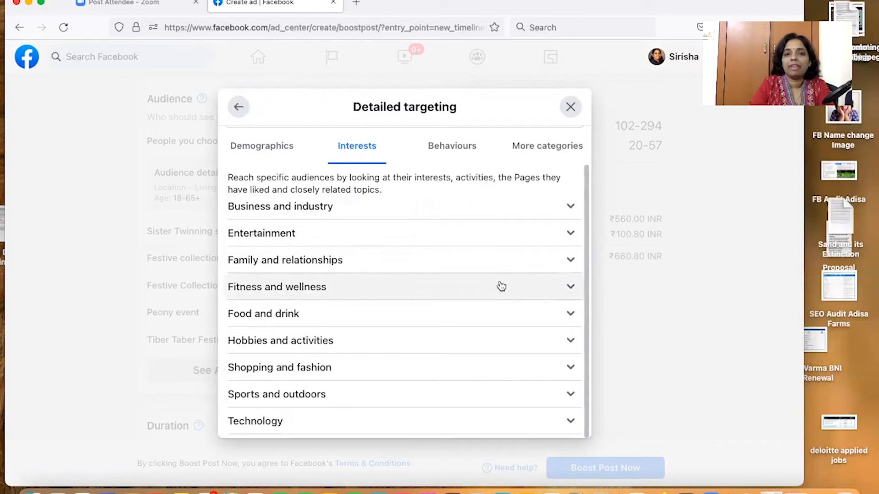
click(570, 287)
scroll(462, 320, down, 2)
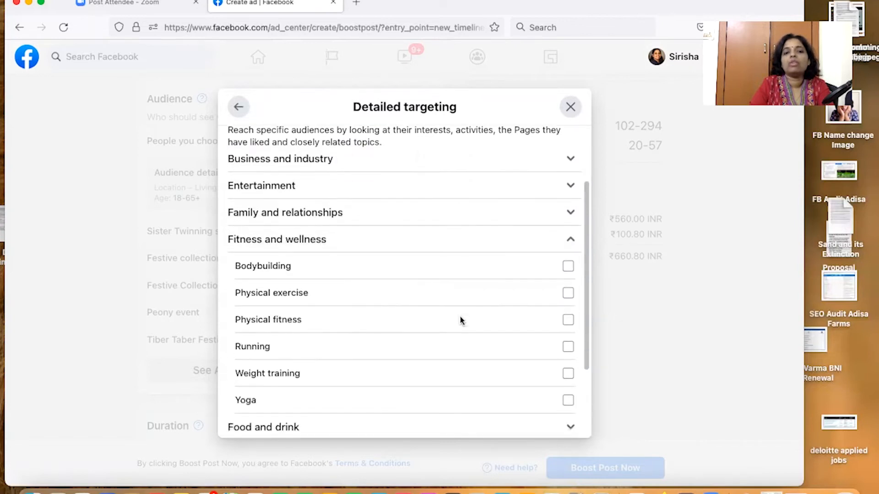
scroll(461, 320, down, 2)
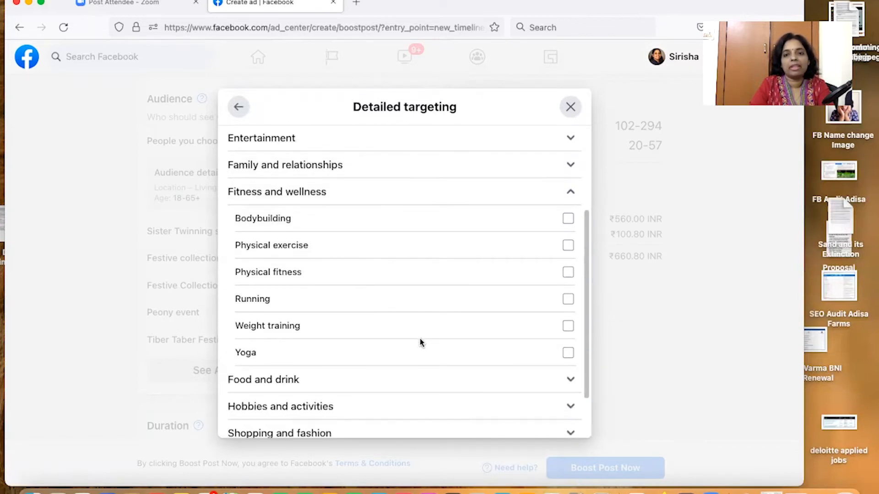
scroll(420, 343, down, 2)
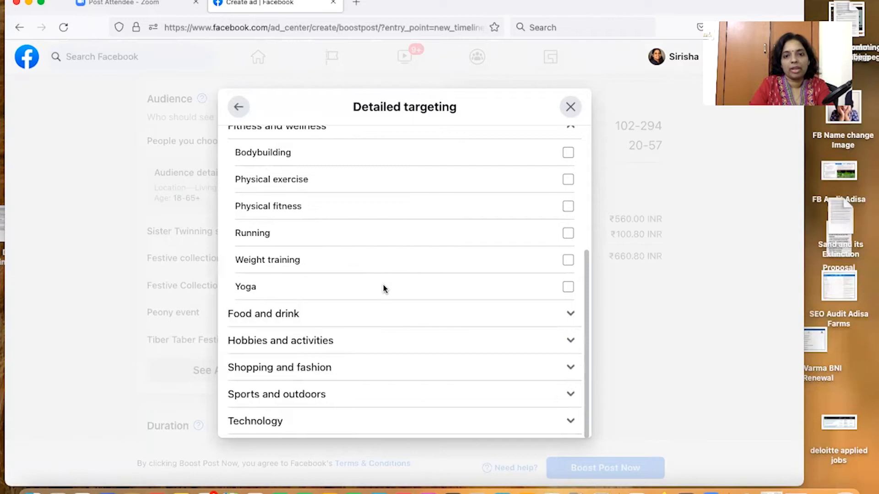
scroll(540, 207, up, 5)
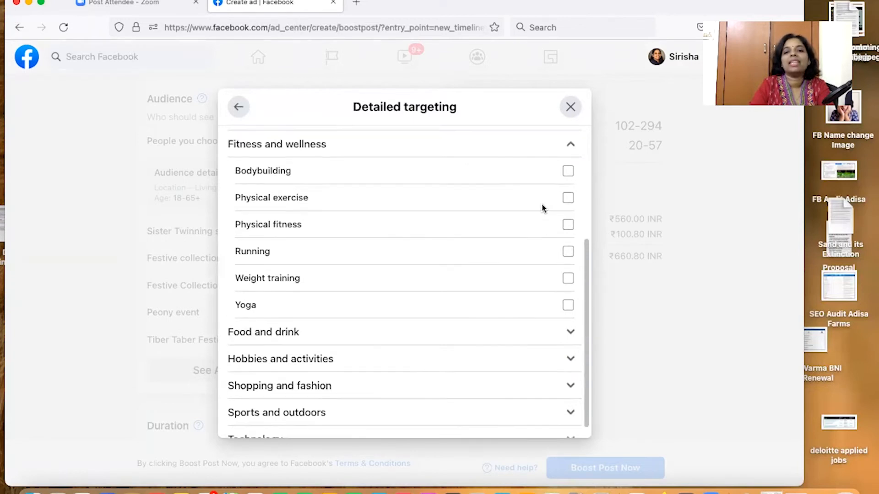
Examine the Behaviours targeting categories and expand Anniversary to view its options
click(470, 192)
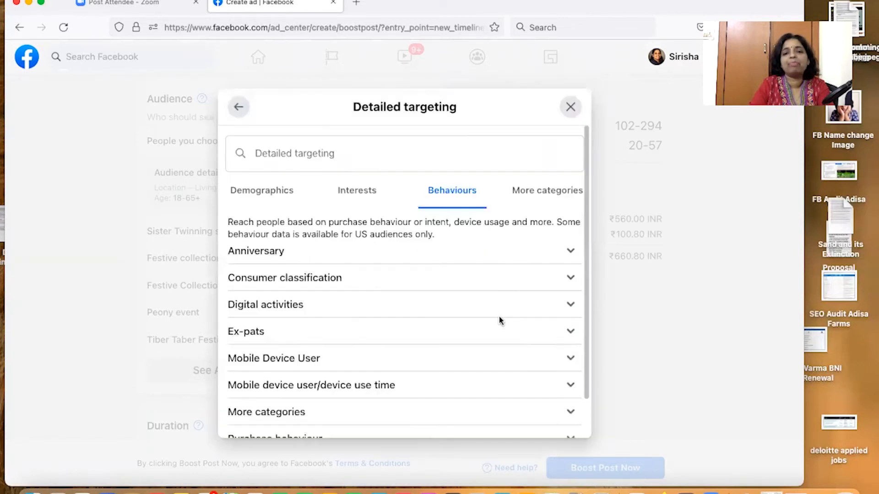
scroll(499, 316, down, 1)
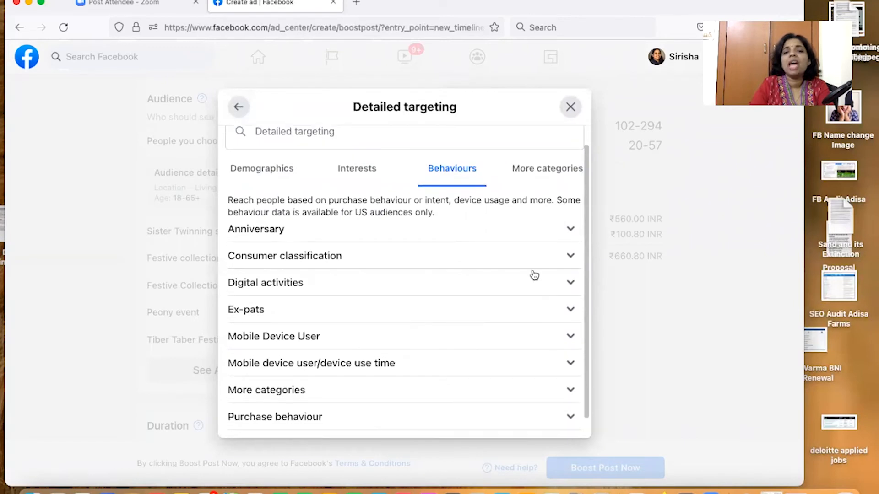
click(571, 228)
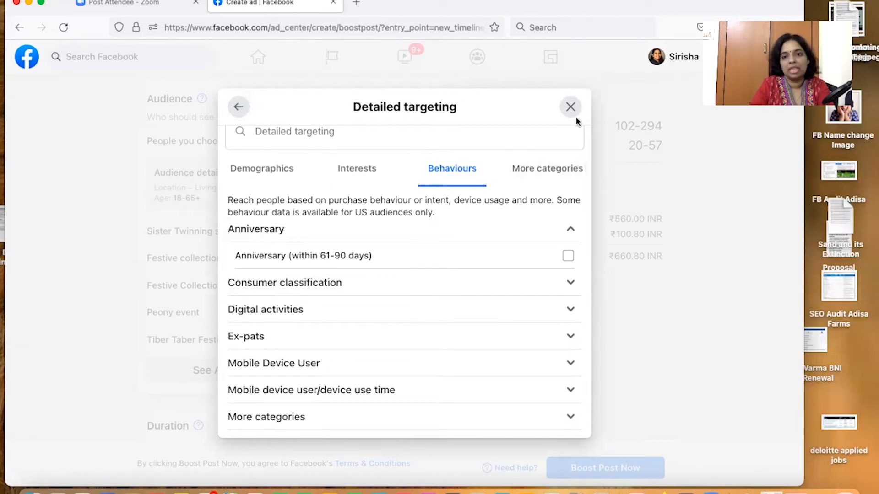
Review the Interests and Demographics targeting categories again and expand Education to view its options
click(366, 171)
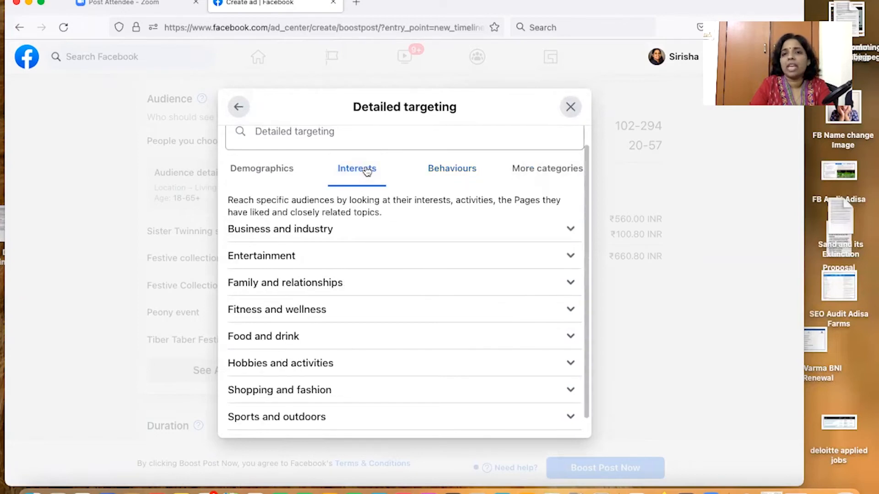
click(268, 172)
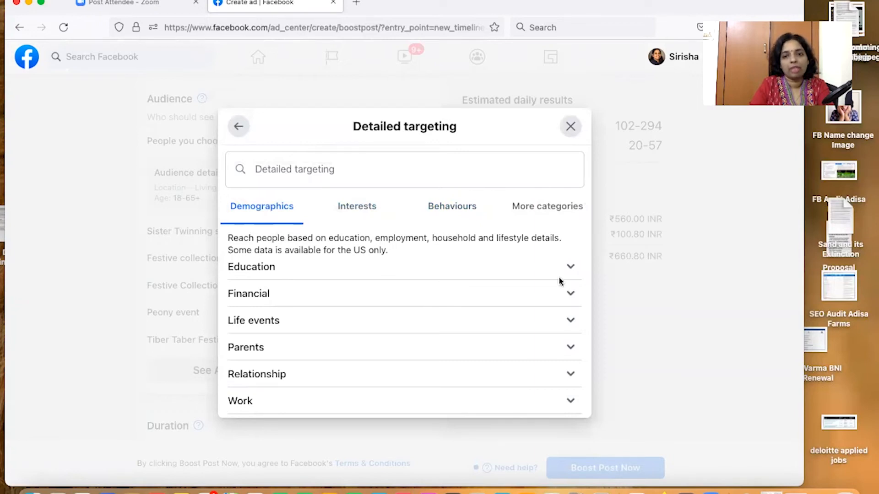
click(573, 269)
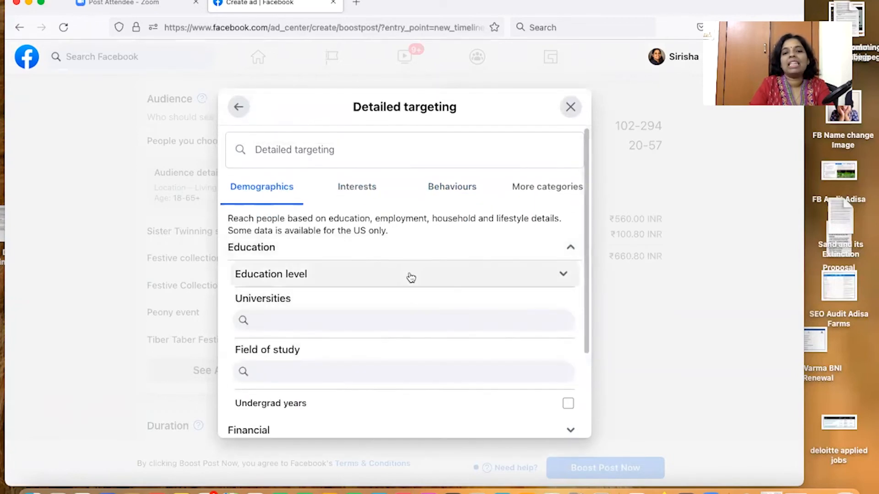
Close the audience editing dialogue without saving and review the audience choices for the ad
click(570, 107)
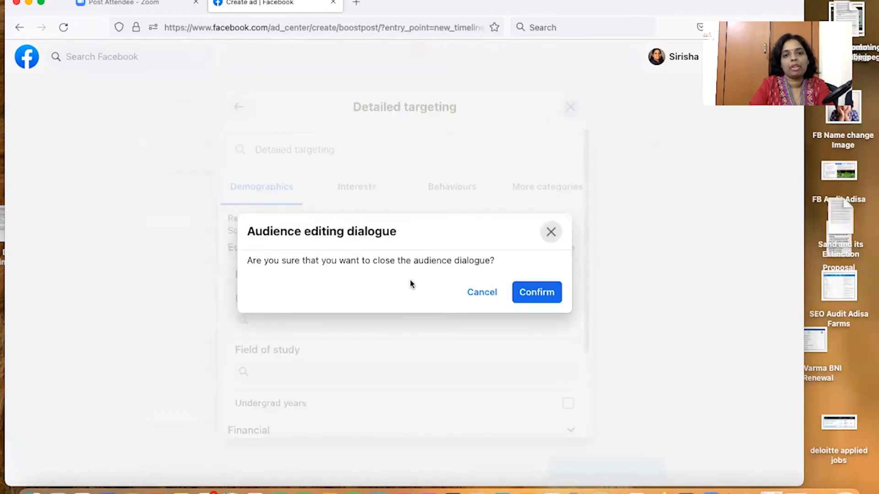
click(539, 294)
scroll(324, 304, down, 3)
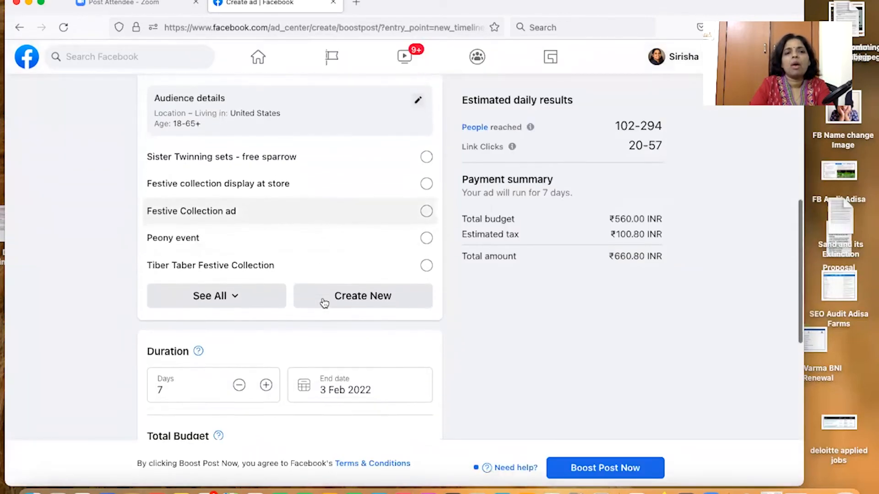
scroll(251, 206, up, 4)
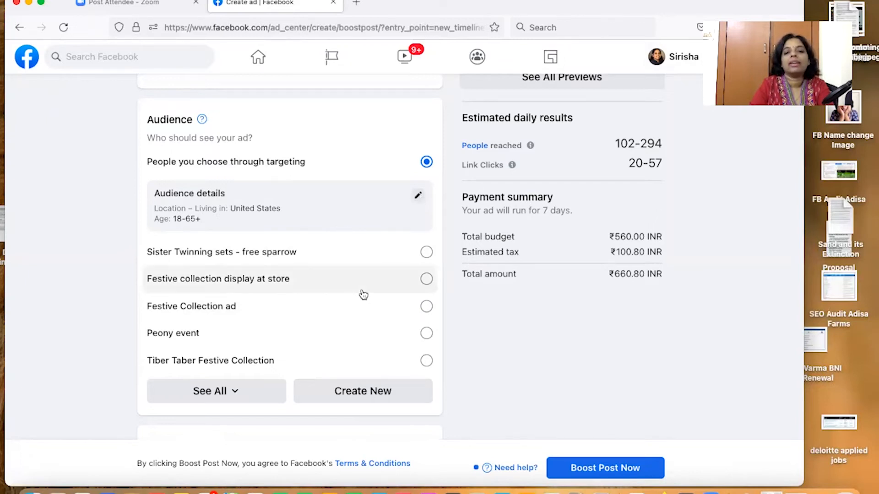
Set the ad duration to 4 days and check the end date in its calendar
scroll(363, 295, down, 5)
scroll(362, 293, down, 2)
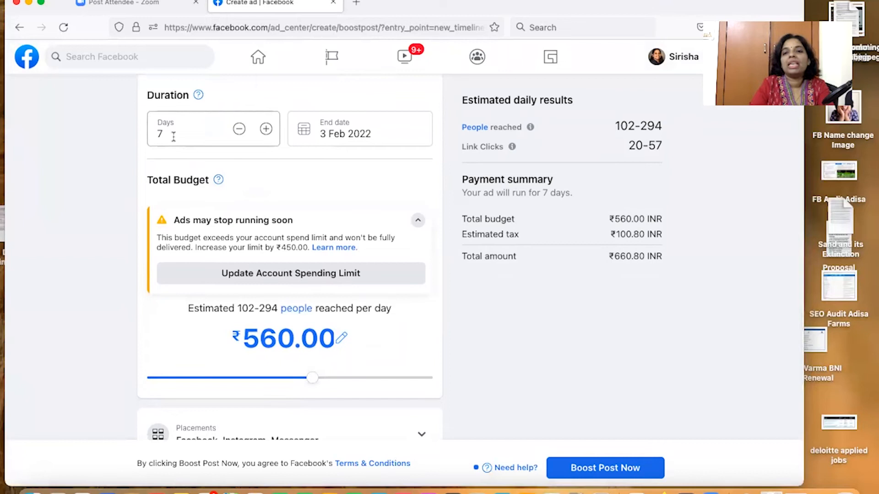
click(239, 129)
click(239, 129)
triple_click(240, 131)
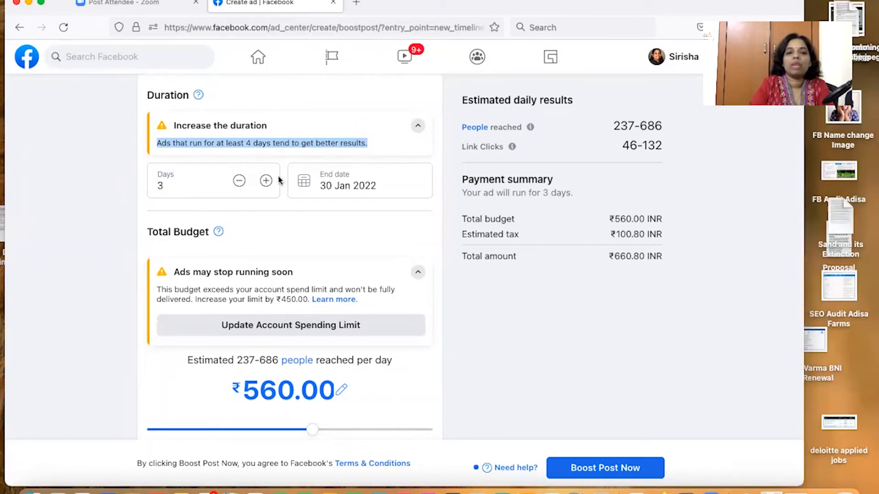
click(267, 181)
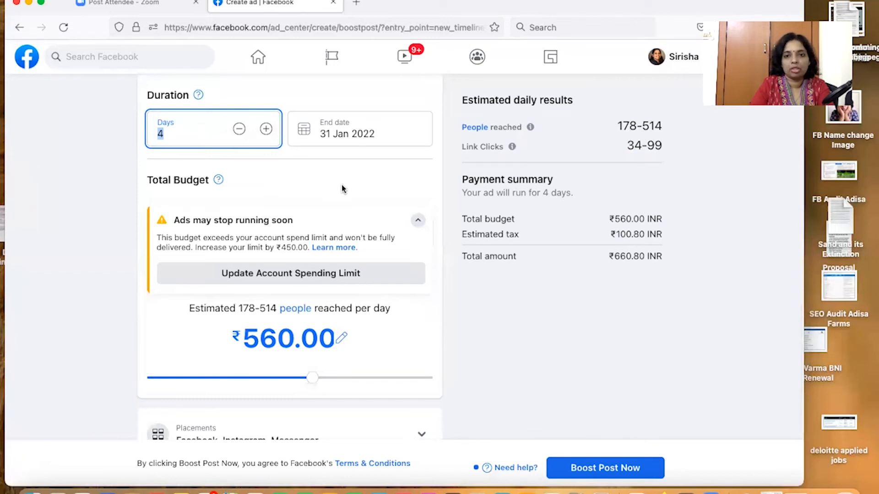
click(384, 133)
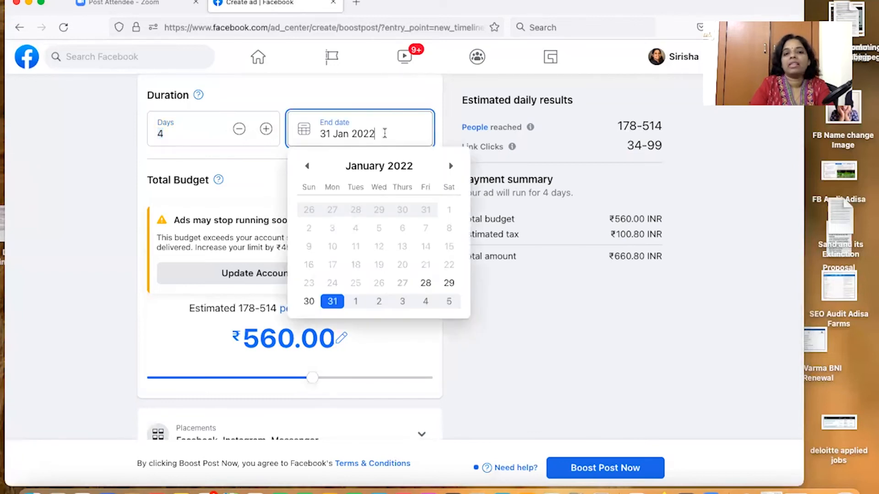
click(263, 172)
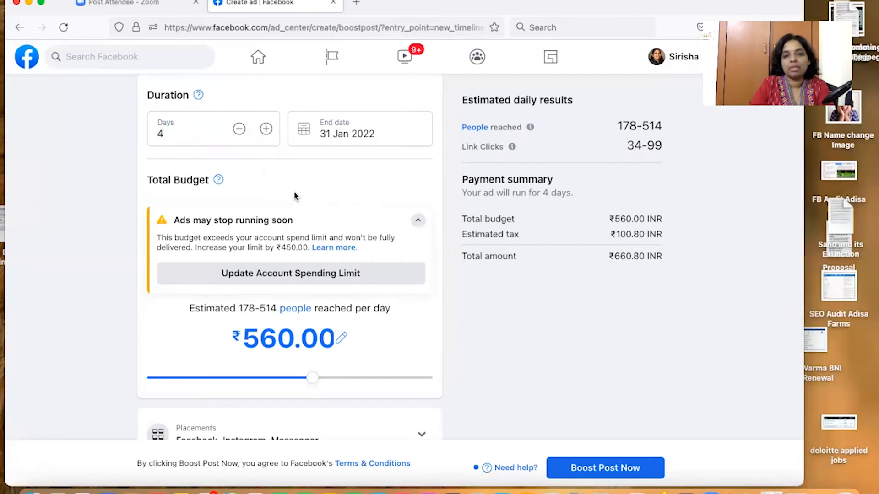
Examine the estimated daily reach, the total budget, and the tax and total amount in the payment summary
scroll(294, 196, down, 5)
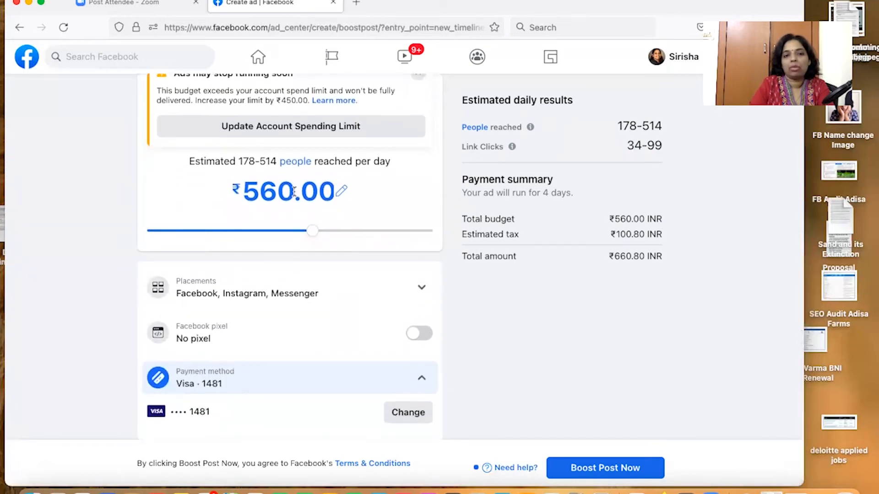
scroll(293, 191, up, 1)
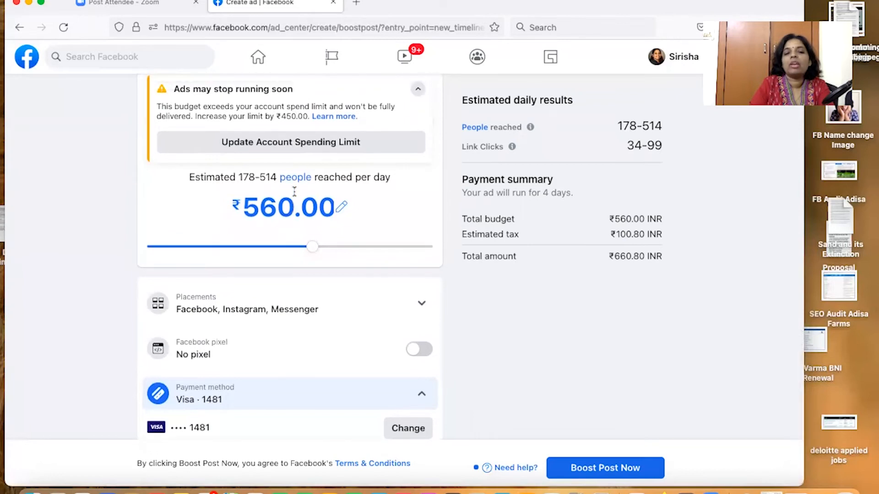
drag(238, 179, 276, 177)
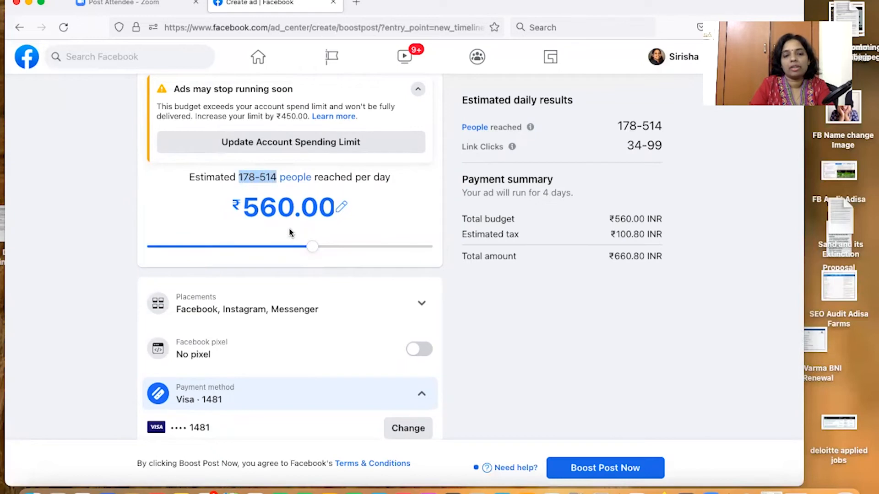
click(248, 204)
double_click(336, 208)
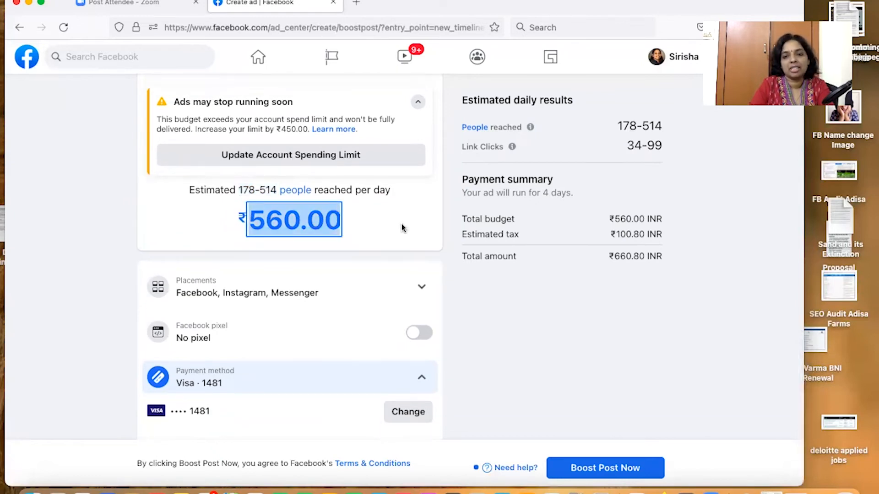
click(611, 217)
drag(617, 234, 665, 238)
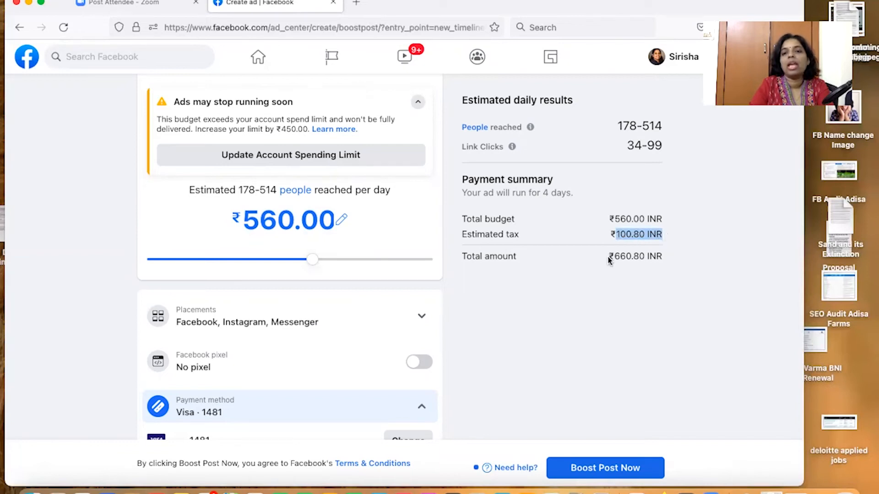
drag(608, 256, 671, 265)
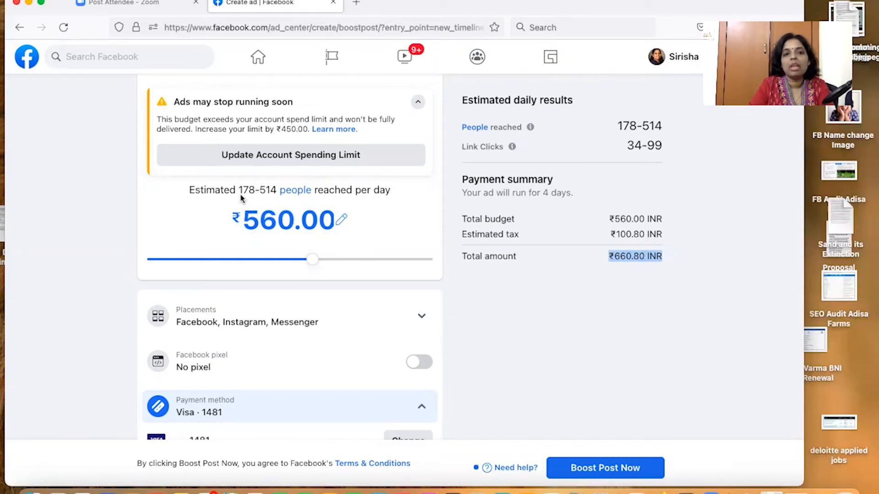
drag(238, 189, 274, 189)
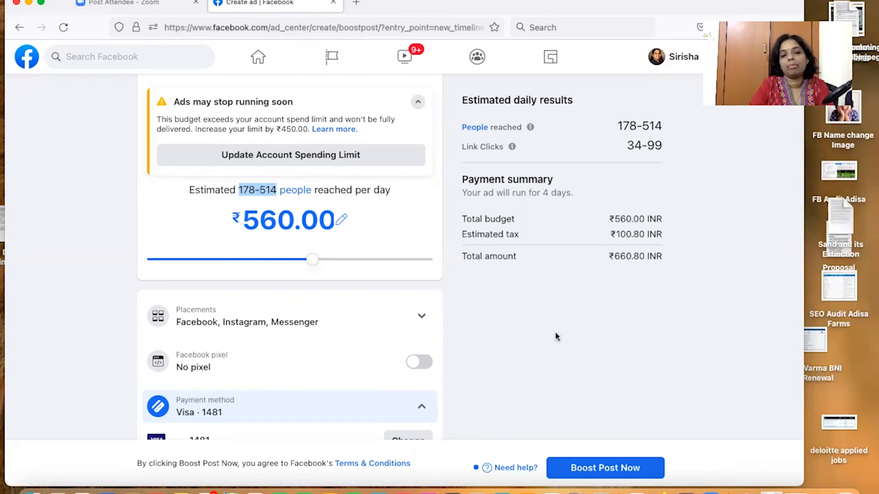
View the card details form for adding a debit or credit card as payment method, and close it without saving
scroll(556, 337, down, 1)
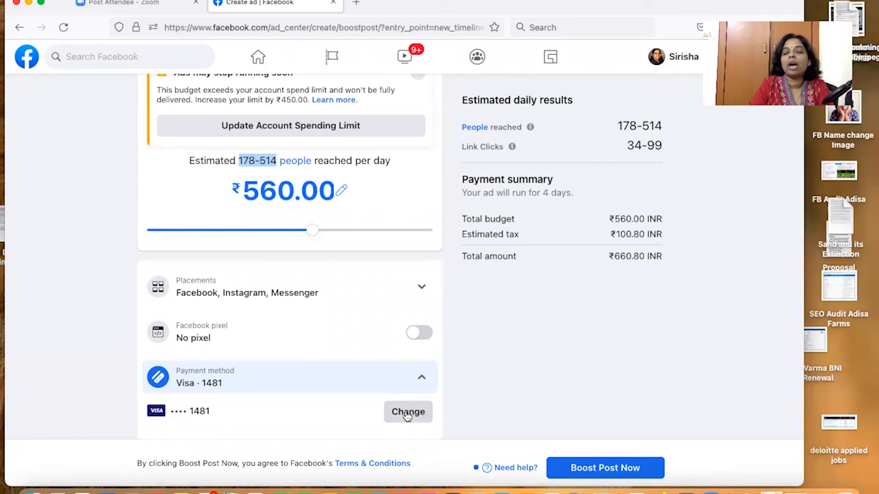
click(420, 412)
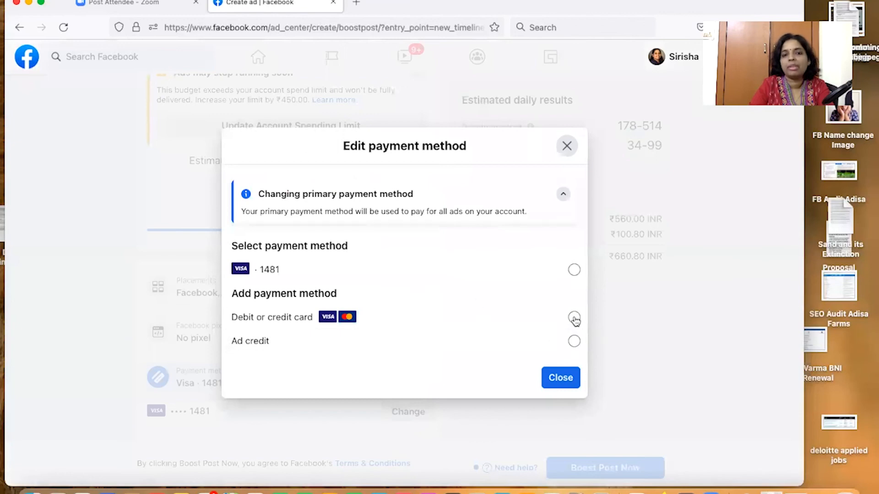
click(574, 317)
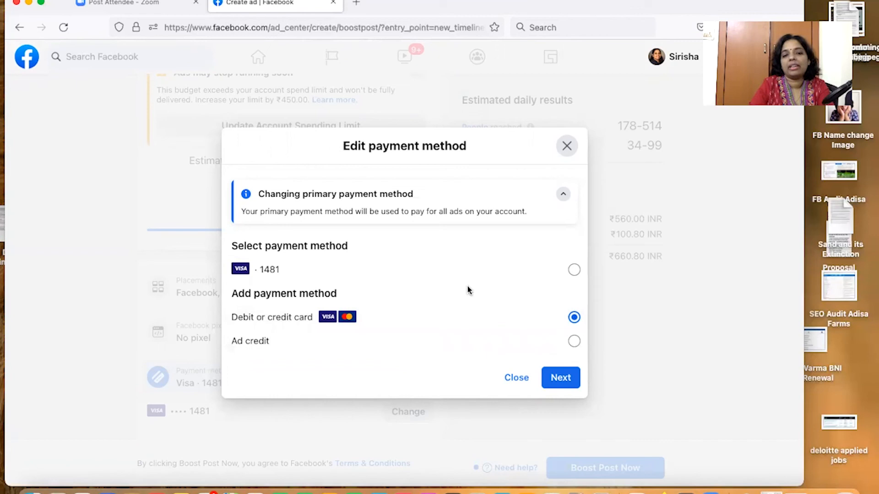
click(565, 384)
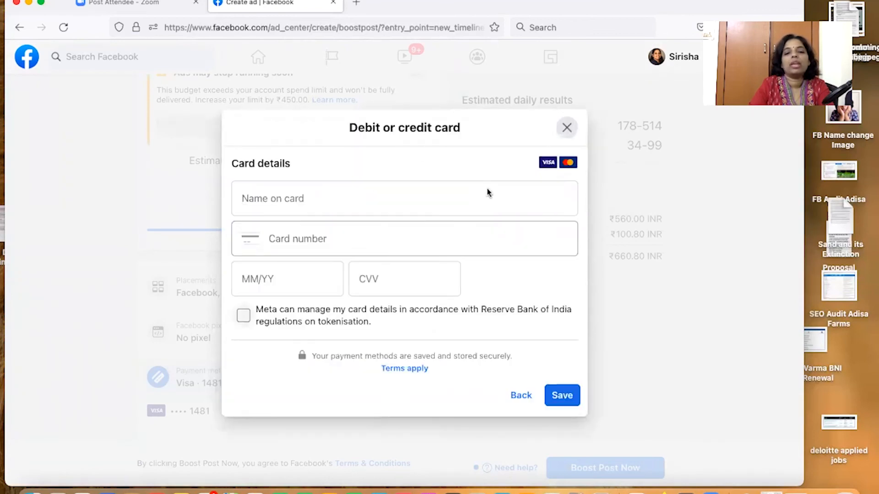
click(416, 183)
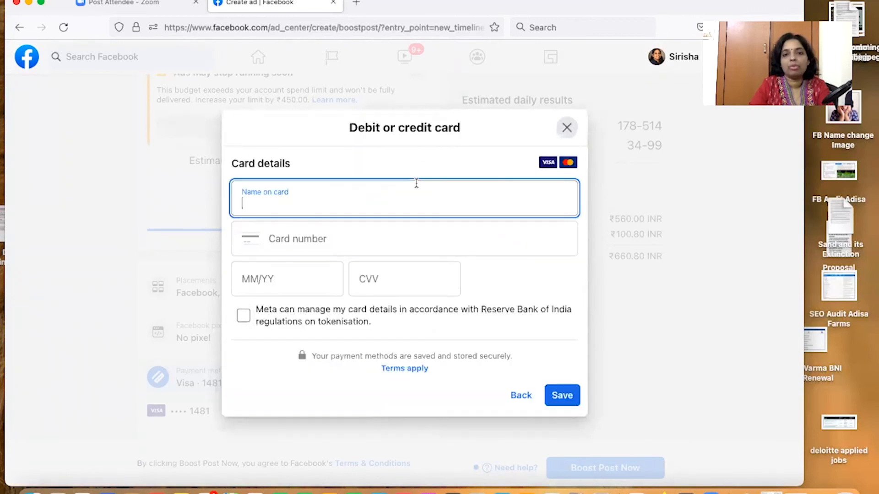
click(416, 225)
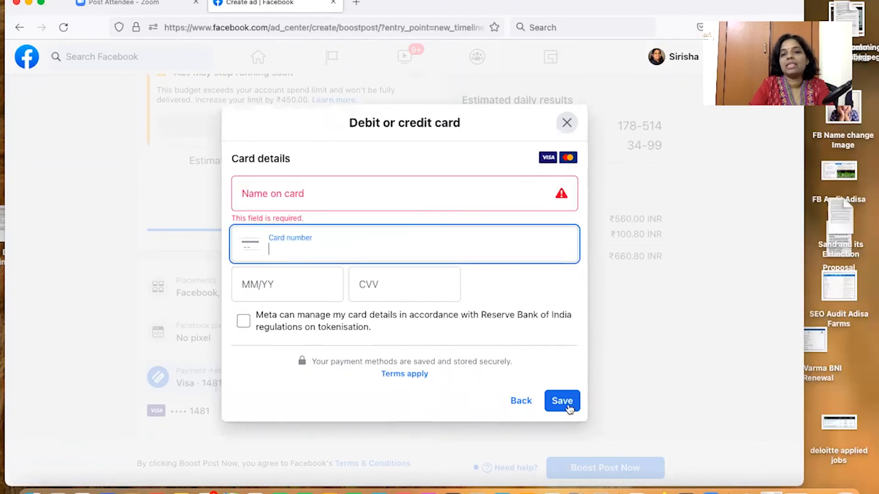
click(567, 123)
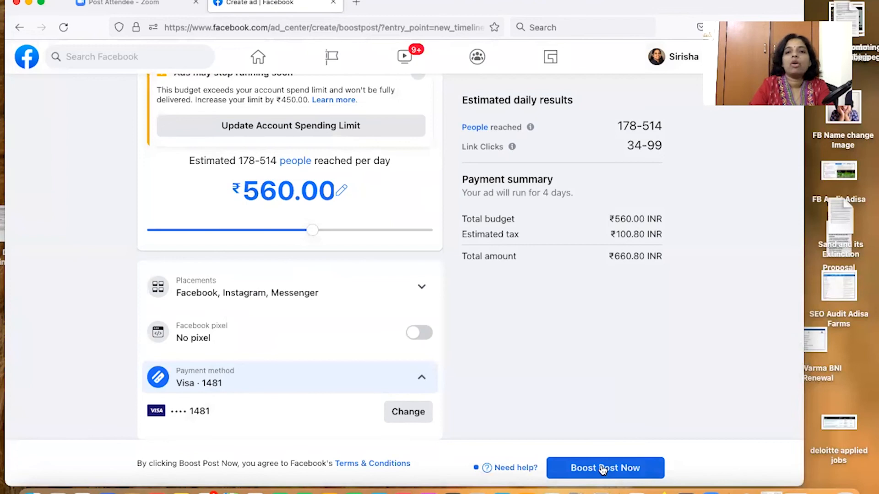
scroll(527, 279, up, 5)
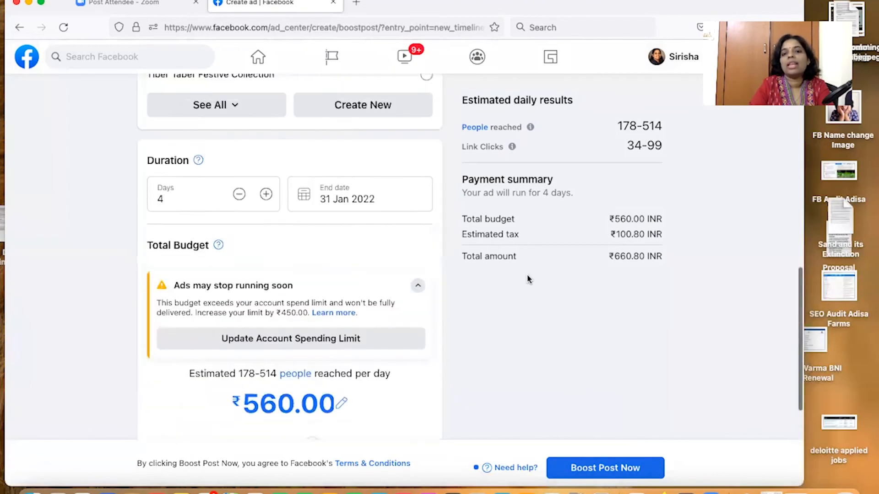